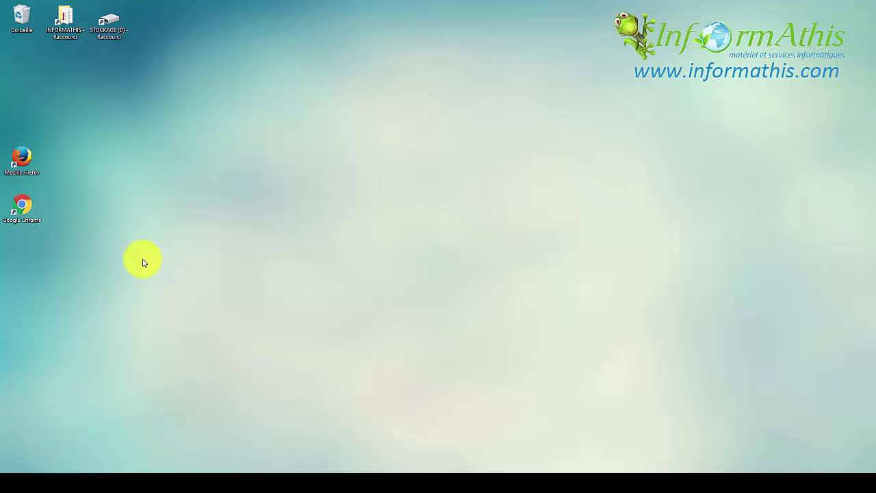
- Open Google Chrome and make sure its settings always show the bookmarks bar, toggling that option off and back on
{"action": "left_click", "coordinate": [25, 211]}
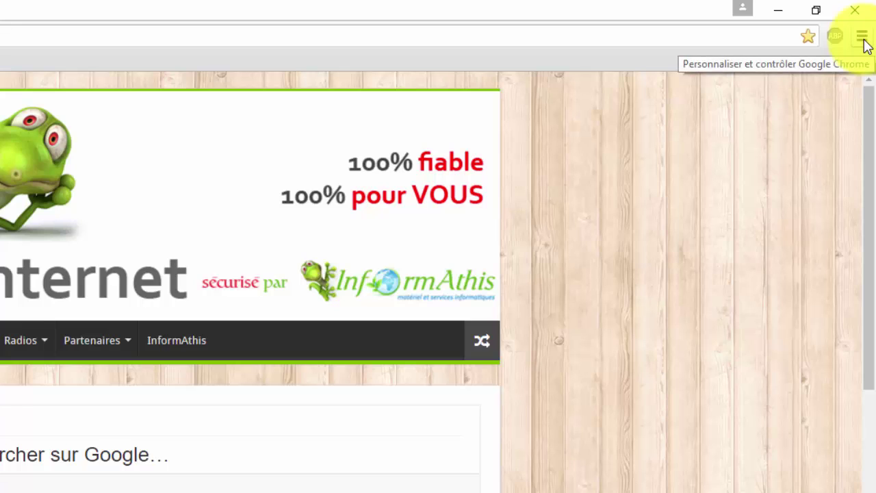
{"action": "left_click", "coordinate": [861, 38]}
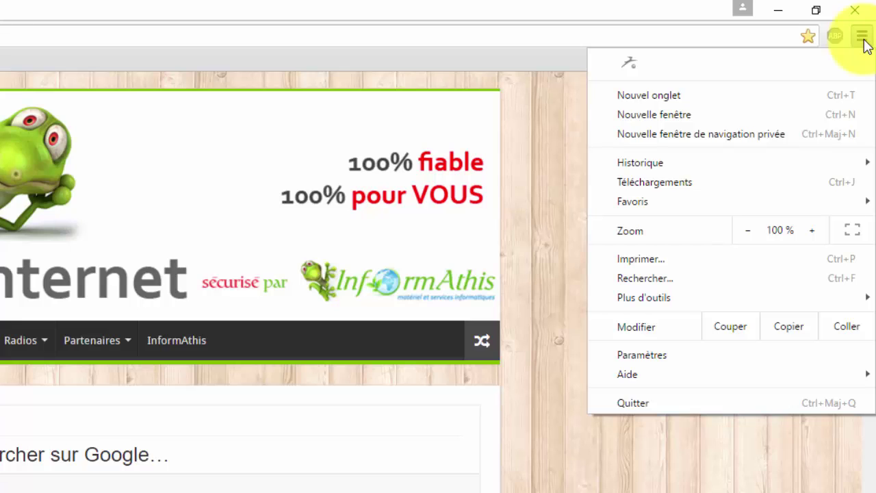
{"action": "left_click", "coordinate": [666, 356]}
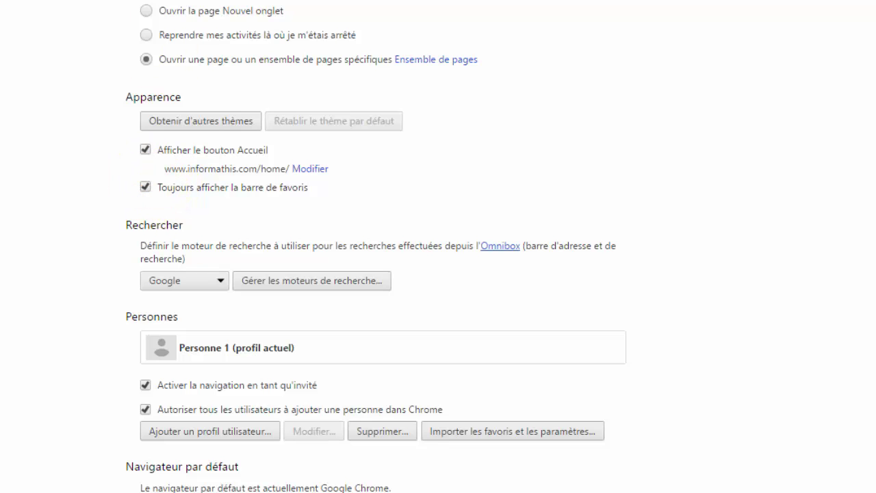
{"action": "left_click", "coordinate": [145, 187]}
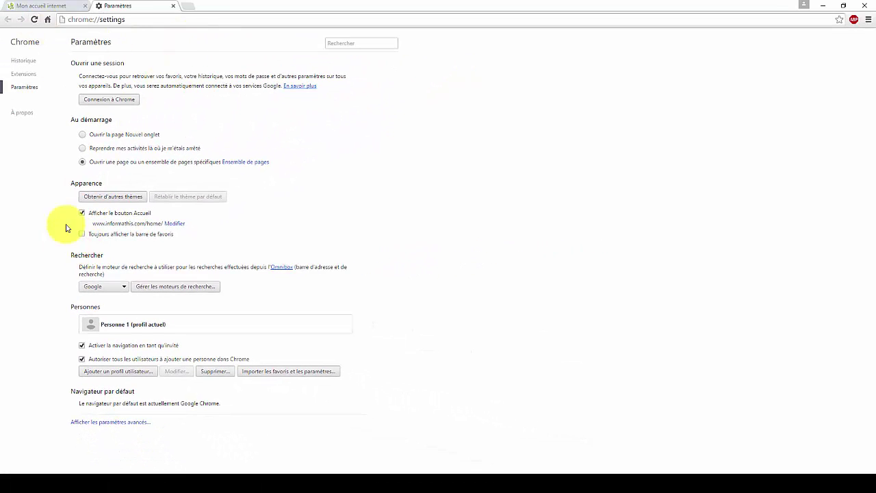
{"action": "left_click", "coordinate": [82, 235]}
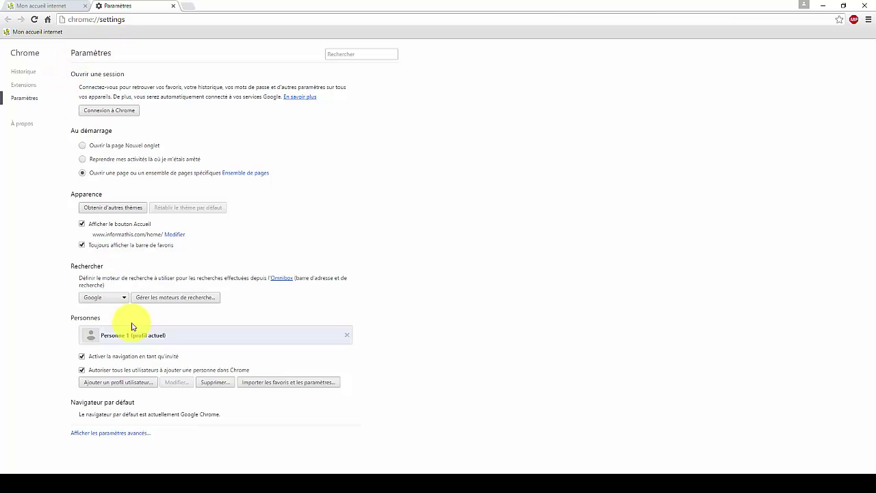
{"action": "left_click", "coordinate": [173, 6]}
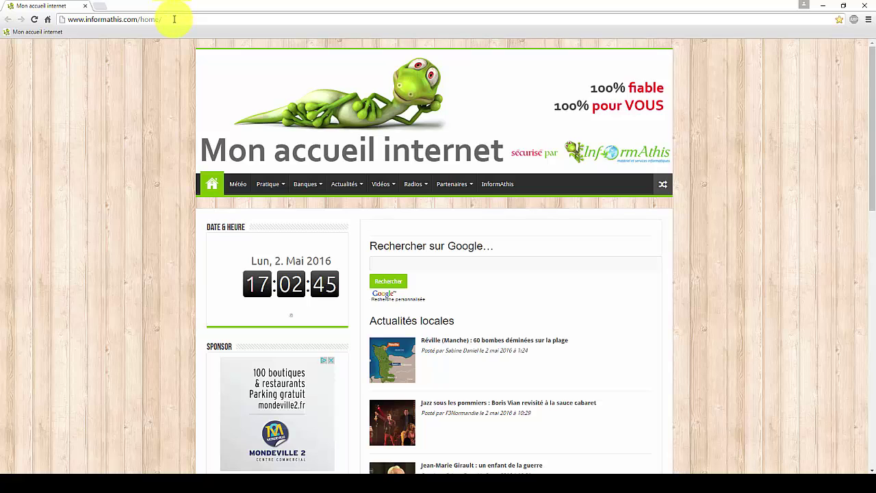
- Go to the leboncoin.fr website in the current tab
{"action": "left_click", "coordinate": [173, 19]}
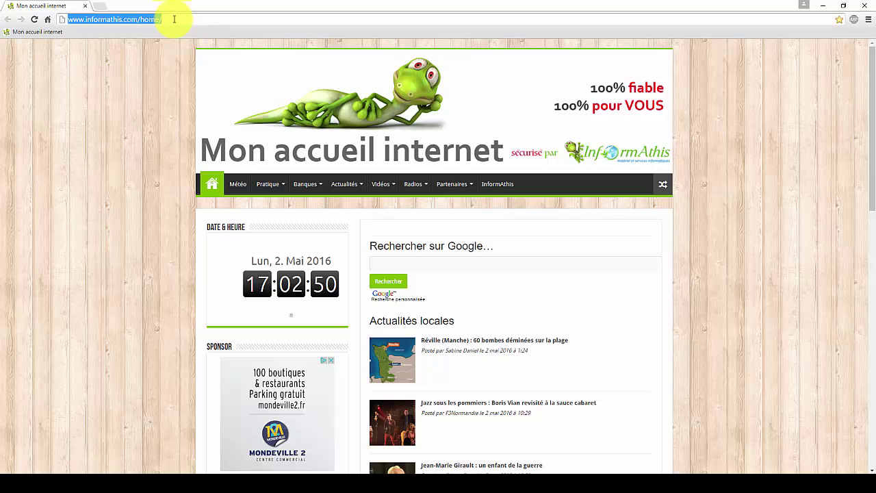
{"action": "type", "text": "leboncoin.fr"}
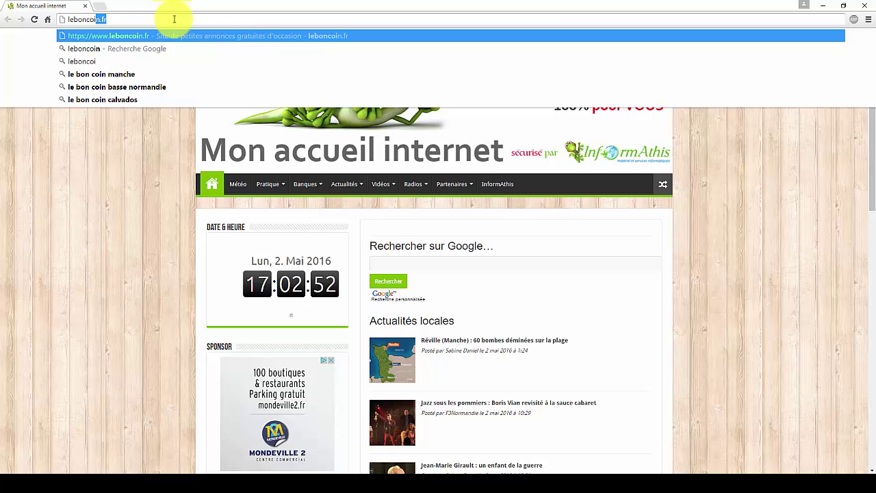
{"action": "key", "text": "Return"}
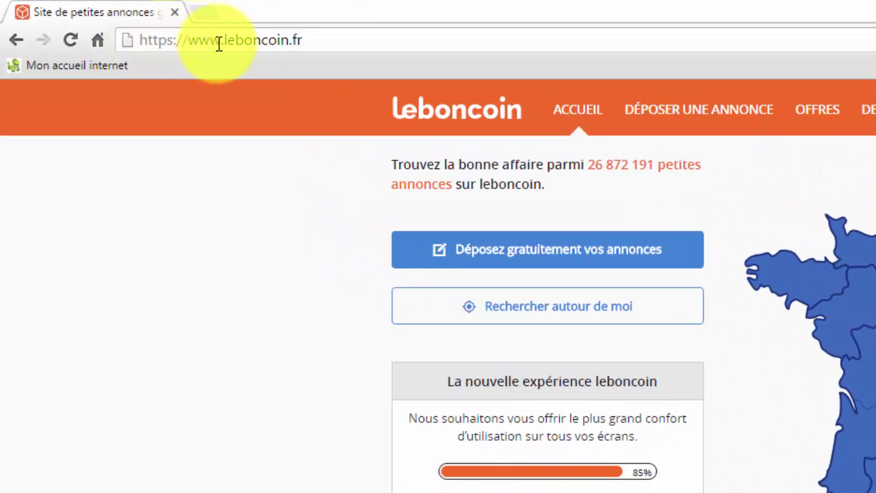
- Add the leboncoin page to the bookmarks bar, just after Mon accueil internet
{"action": "left_click", "coordinate": [129, 44]}
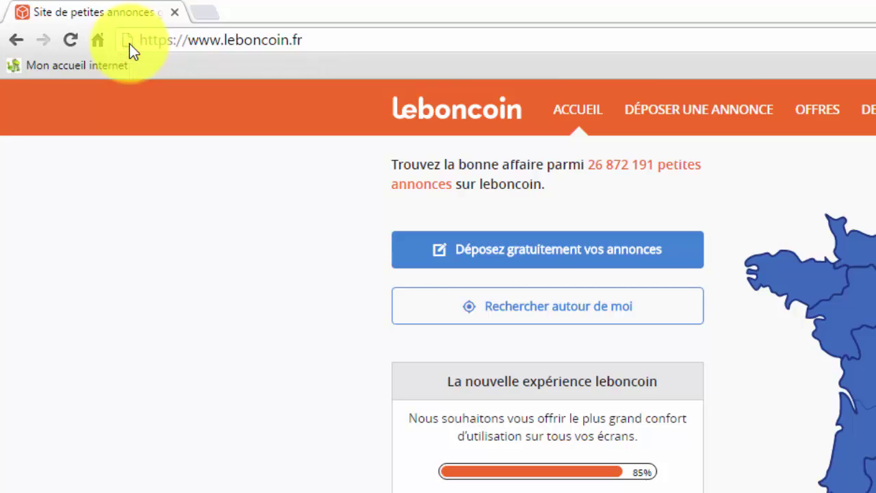
{"action": "left_click_drag", "start_coordinate": [130, 43], "coordinate": [157, 61]}
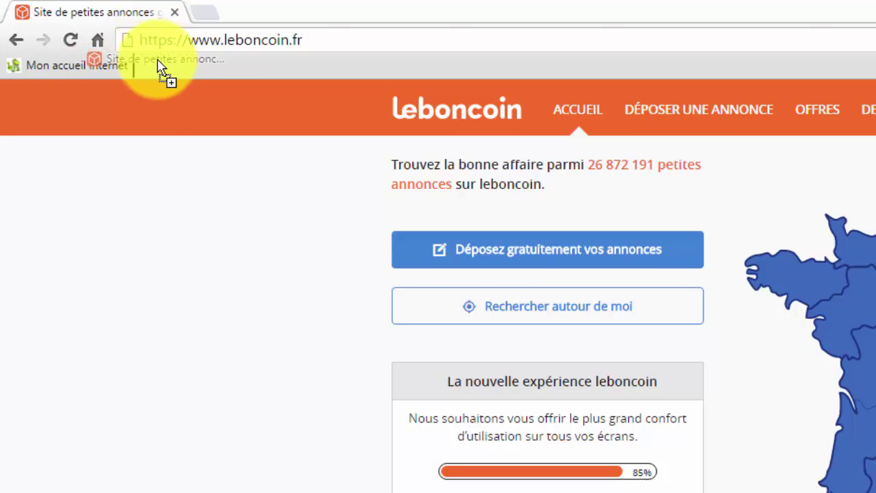
{"action": "left_click_drag", "start_coordinate": [158, 65], "coordinate": [164, 73]}
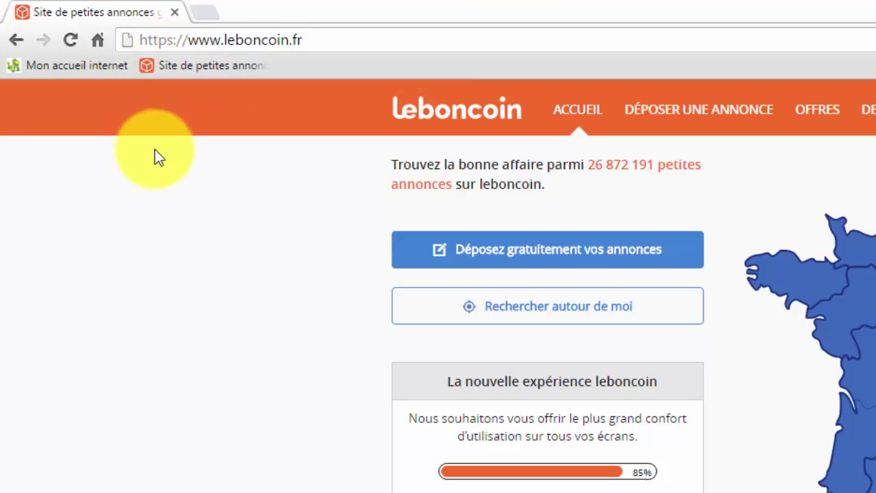
- Search the web for "jardinage" and open the result "Fiches conseils - Plantes et Jardins"
{"action": "left_click", "coordinate": [262, 39]}
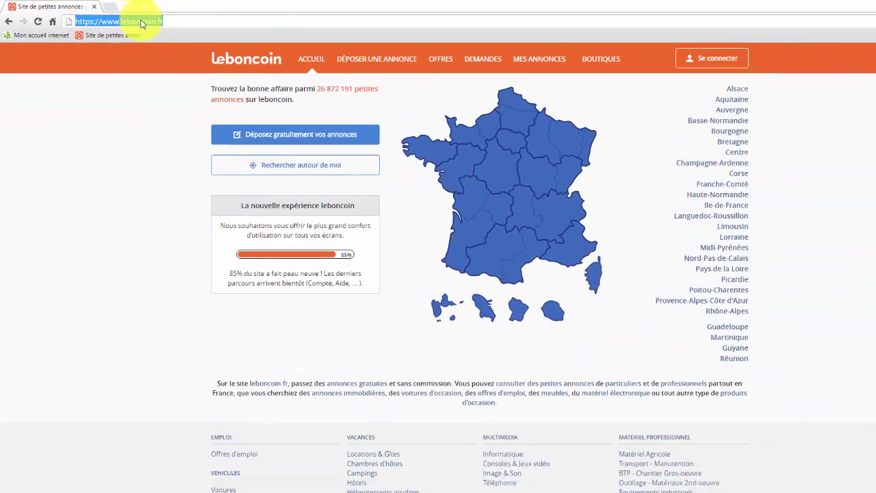
{"action": "type", "text": "jardinage"}
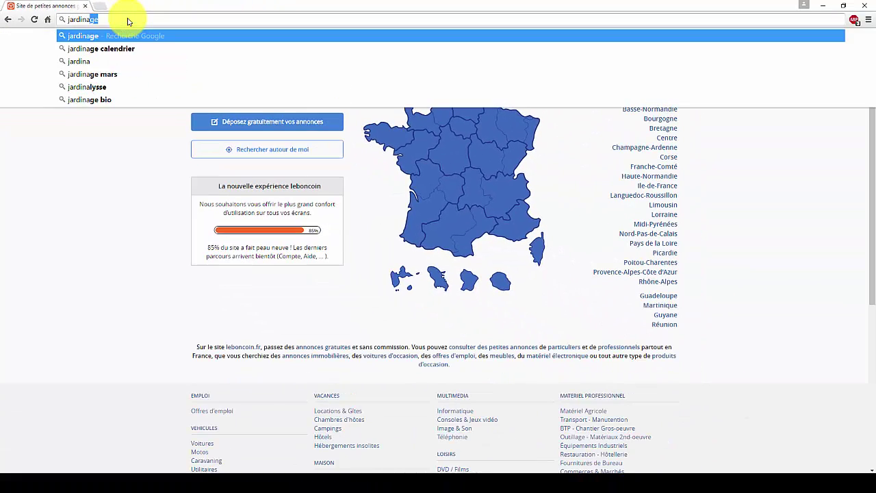
{"action": "key", "text": "Return"}
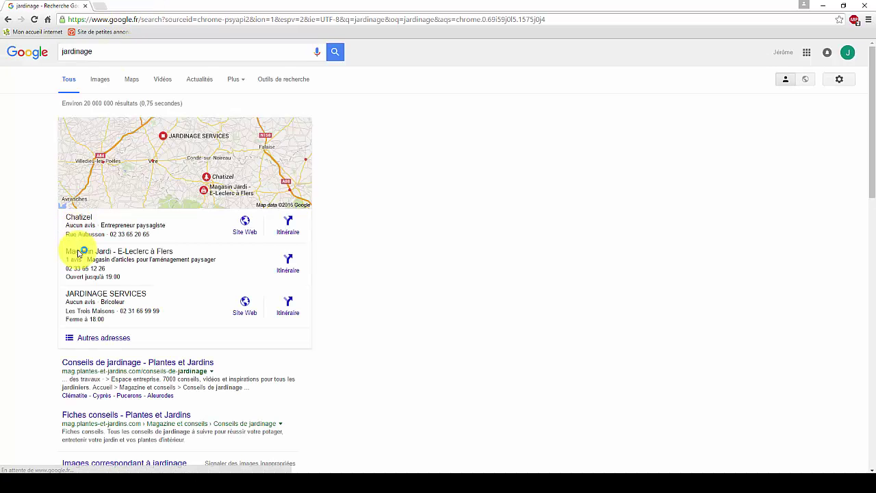
{"action": "scroll", "coordinate": [102, 396], "scroll_direction": "down", "scroll_amount": 1}
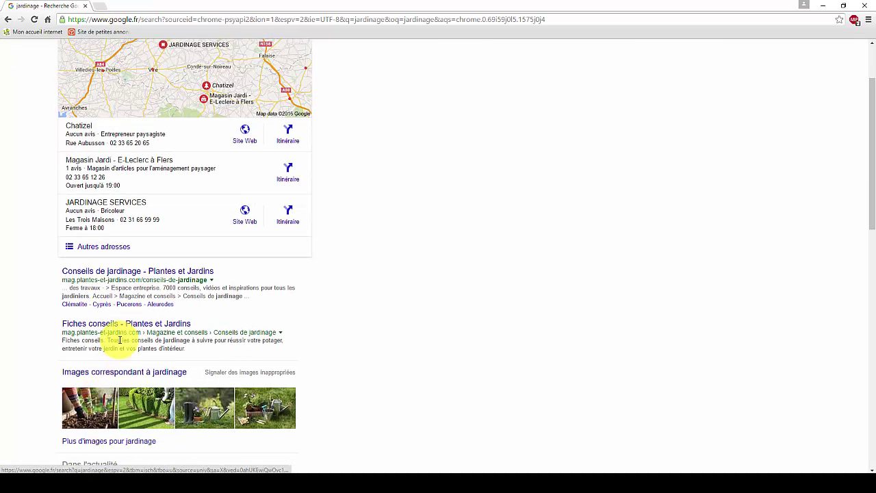
{"action": "left_click", "coordinate": [122, 323]}
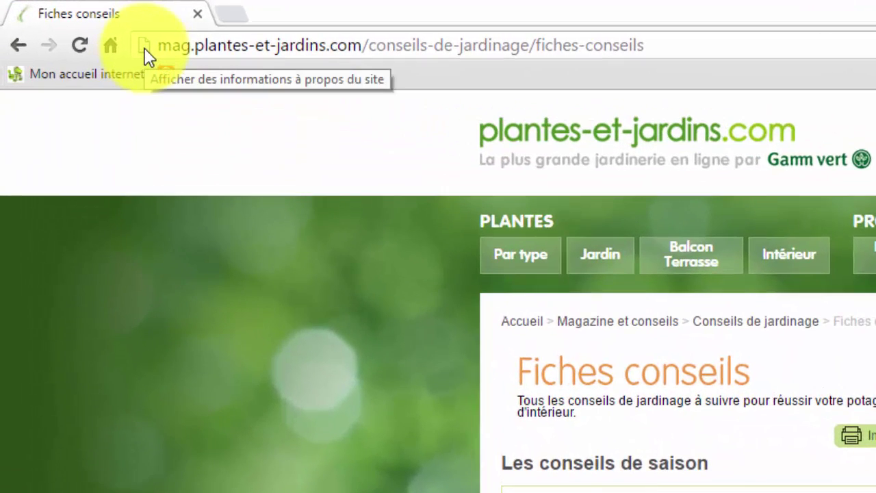
- Add the Fiches conseils page to the bookmarks bar, after the leboncoin bookmark
{"action": "left_click", "coordinate": [145, 49]}
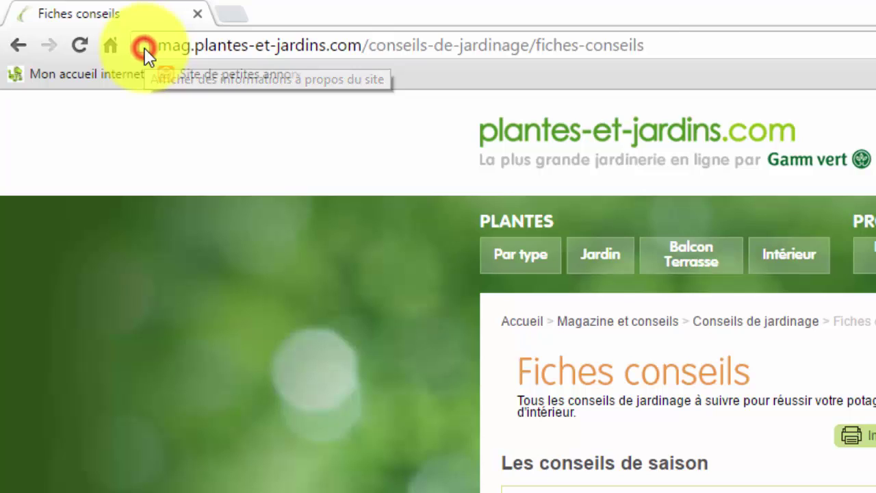
{"action": "mouse_move", "coordinate": [145, 49]}
{"action": "left_mouse_down"}
{"action": "mouse_move", "coordinate": [315, 80]}
{"action": "mouse_move", "coordinate": [56, 84]}
{"action": "mouse_move", "coordinate": [316, 79]}
{"action": "left_mouse_up"}
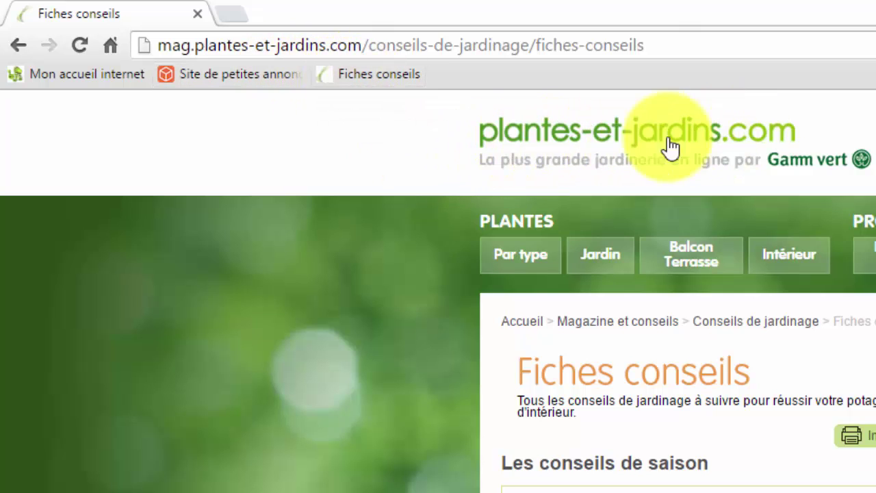
- Rename the "Site de petites annonces" bookmark as "Leboncoin" and save it
{"action": "right_click", "coordinate": [238, 87]}
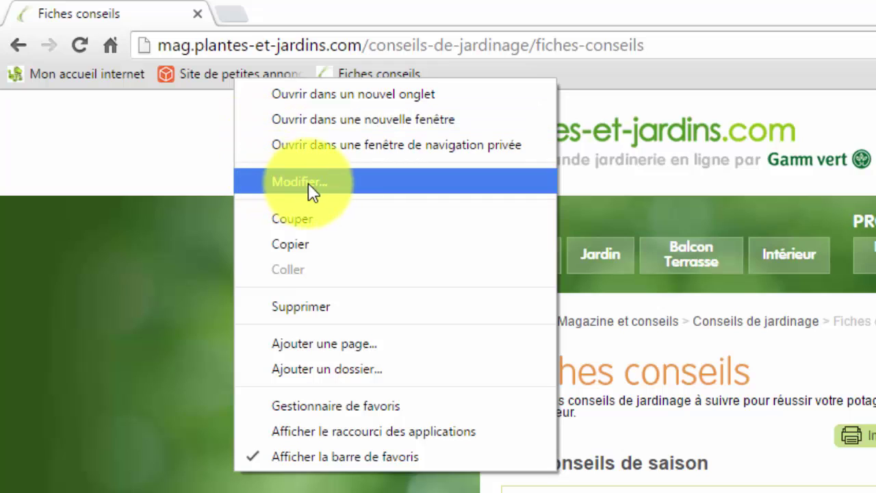
{"action": "left_click", "coordinate": [345, 181]}
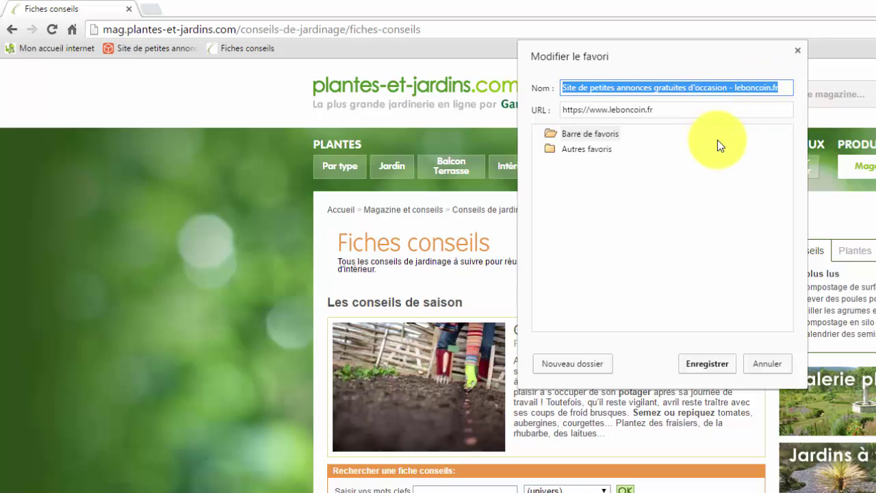
{"action": "type", "text": "Leb"}
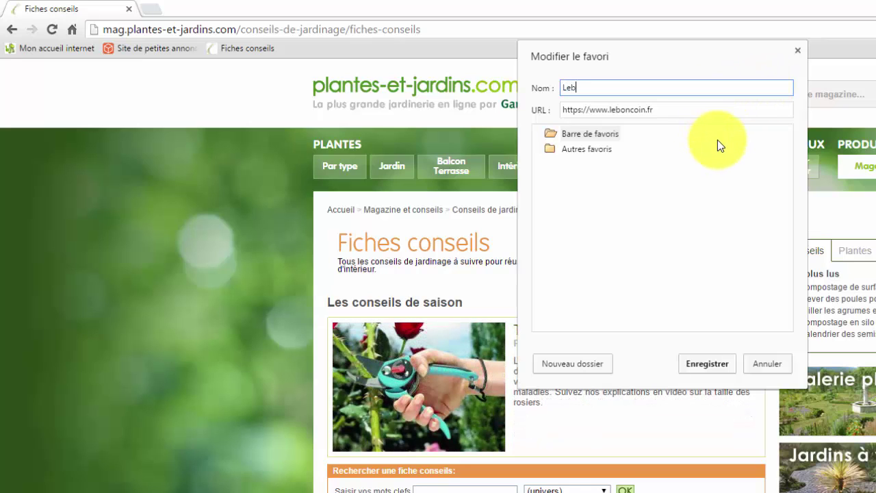
{"action": "type", "text": "oncoin"}
{"action": "left_click", "coordinate": [709, 364]}
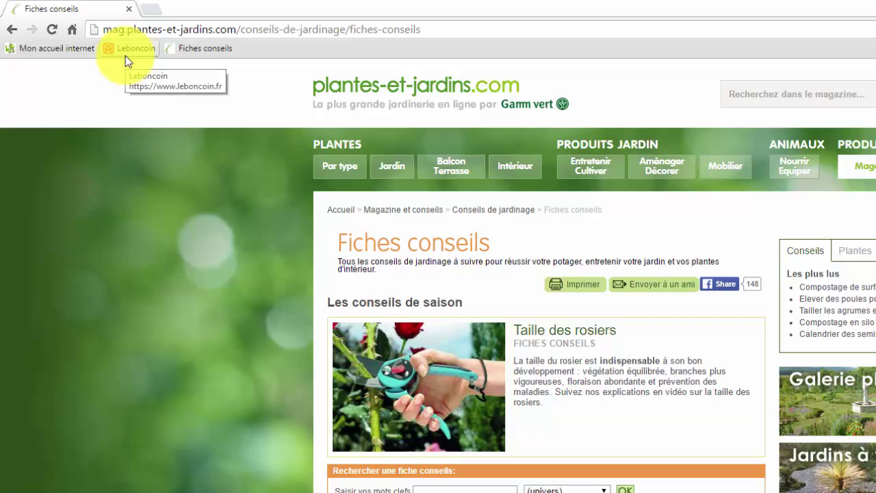
- Rename the "Fiches conseils" bookmark as "Plantes et jardins" and save it
{"action": "right_click", "coordinate": [214, 53]}
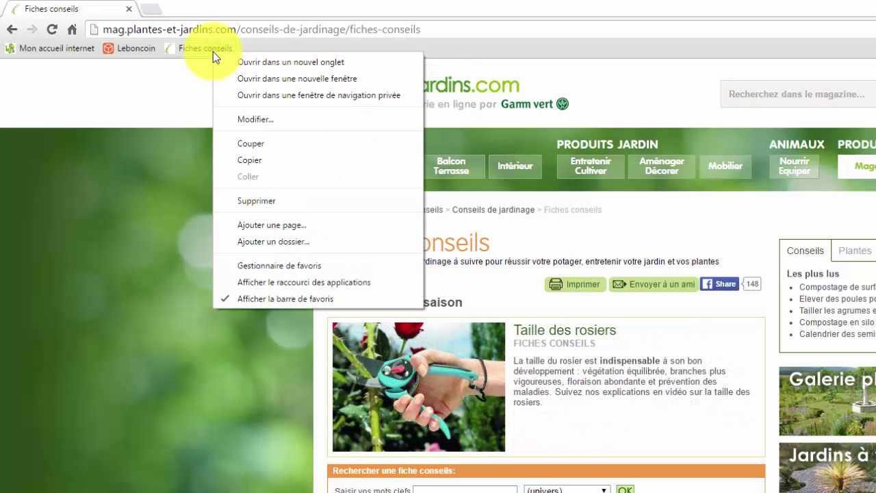
{"action": "left_click", "coordinate": [309, 122]}
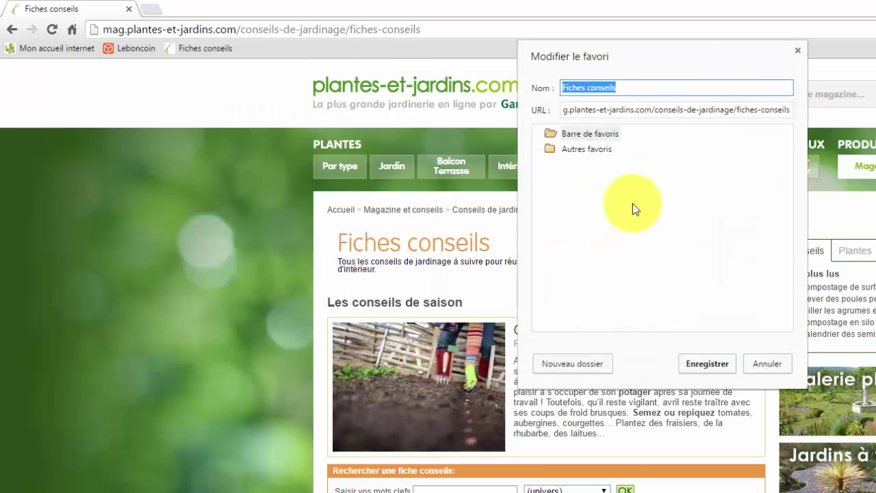
{"action": "type", "text": "P"}
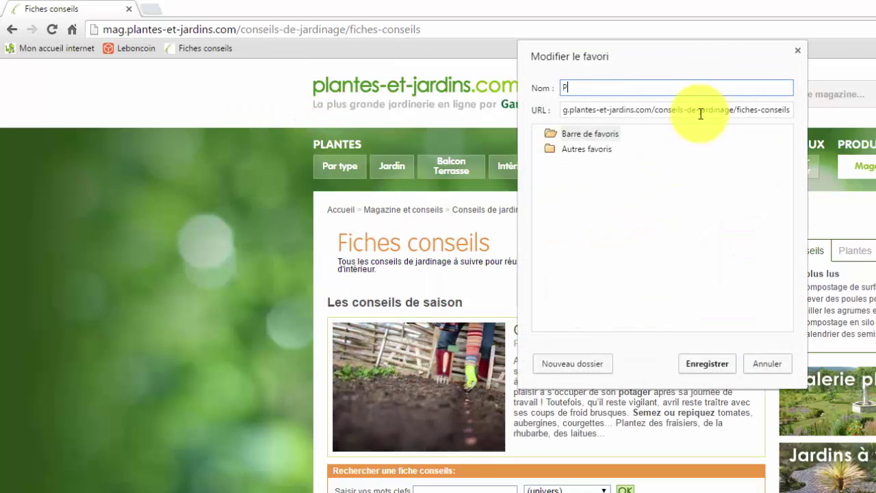
{"action": "type", "text": "lantes et jardins"}
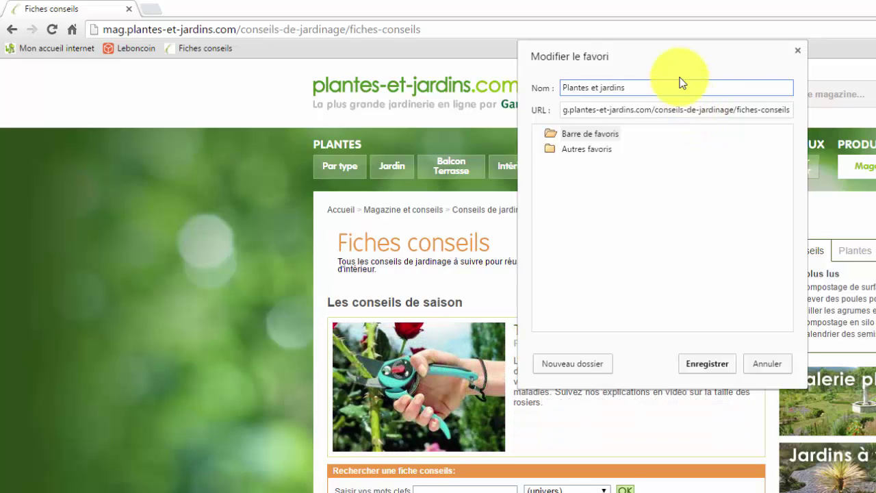
{"action": "left_click", "coordinate": [713, 366]}
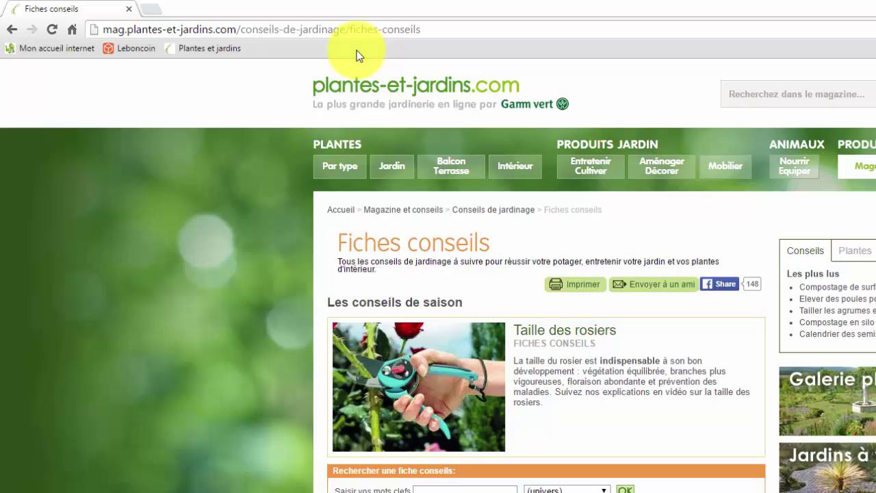
- Create a folder named "Jardinage" on the bookmarks bar and check its contents
{"action": "right_click", "coordinate": [357, 49]}
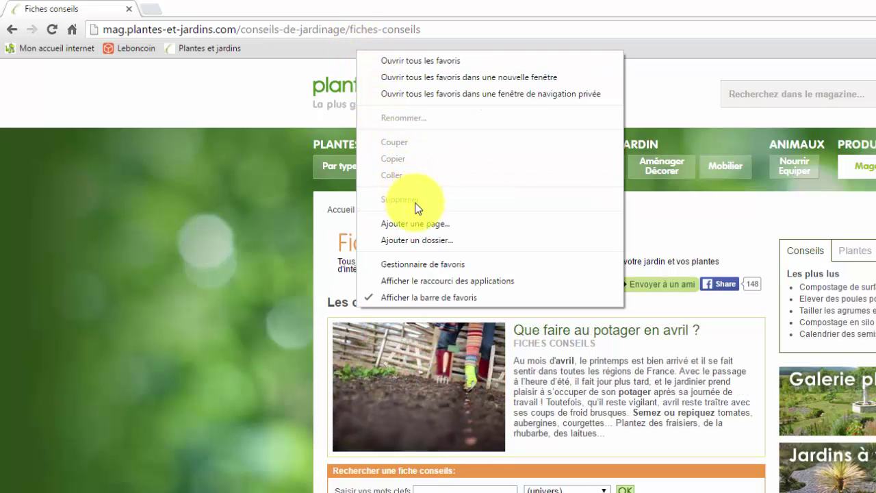
{"action": "left_click", "coordinate": [455, 241]}
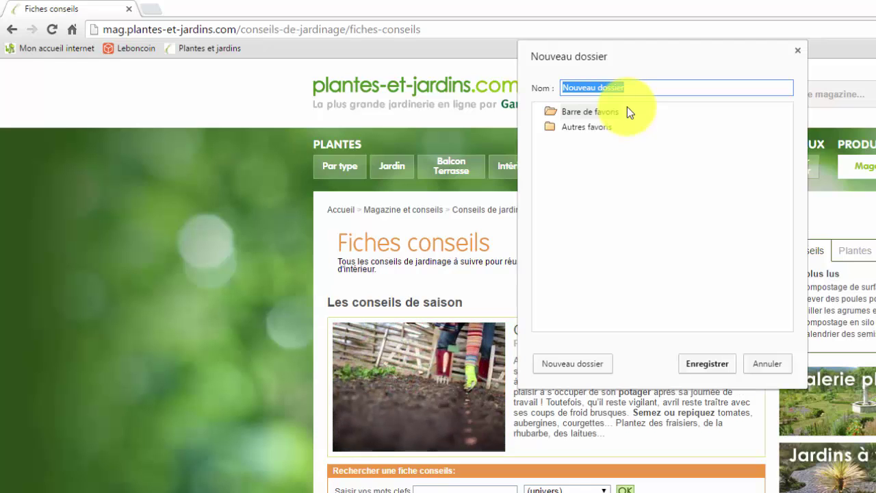
{"action": "type", "text": "Jardinage"}
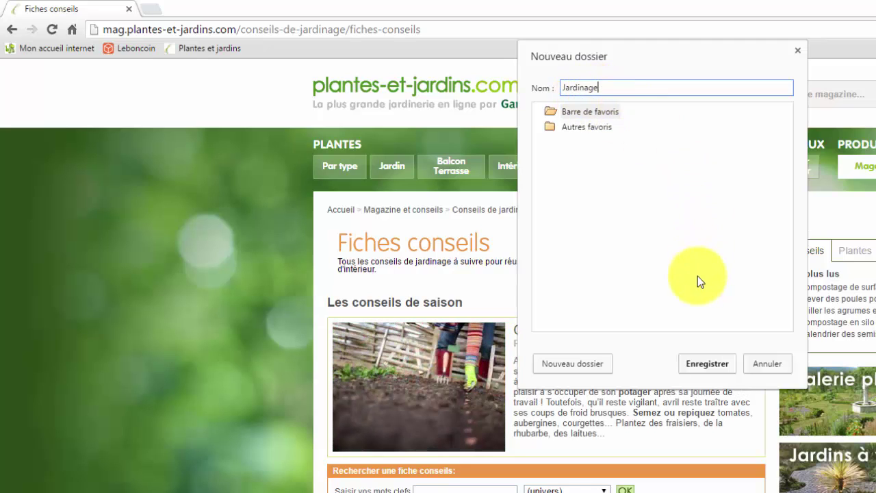
{"action": "left_click", "coordinate": [716, 366]}
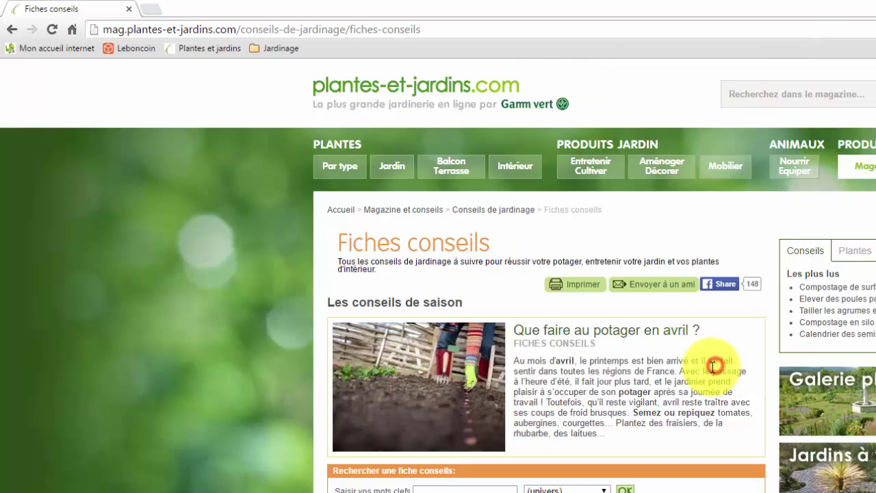
{"action": "left_click", "coordinate": [284, 54]}
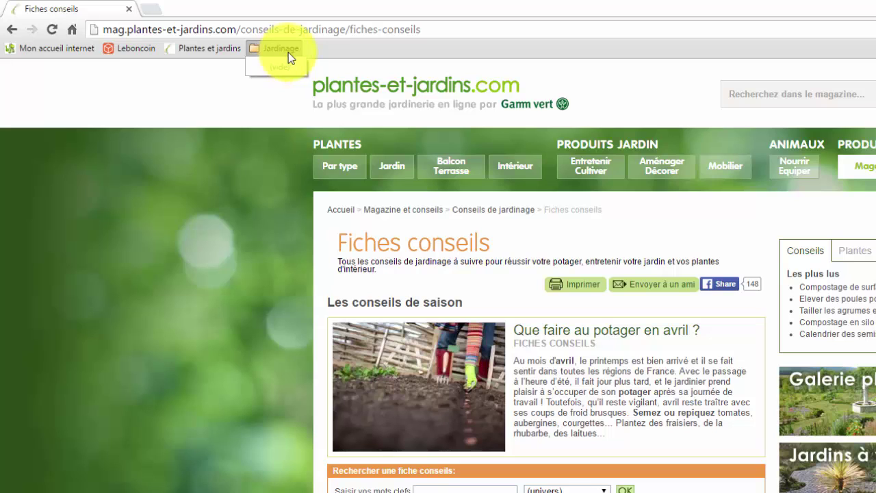
{"action": "left_click", "coordinate": [335, 46]}
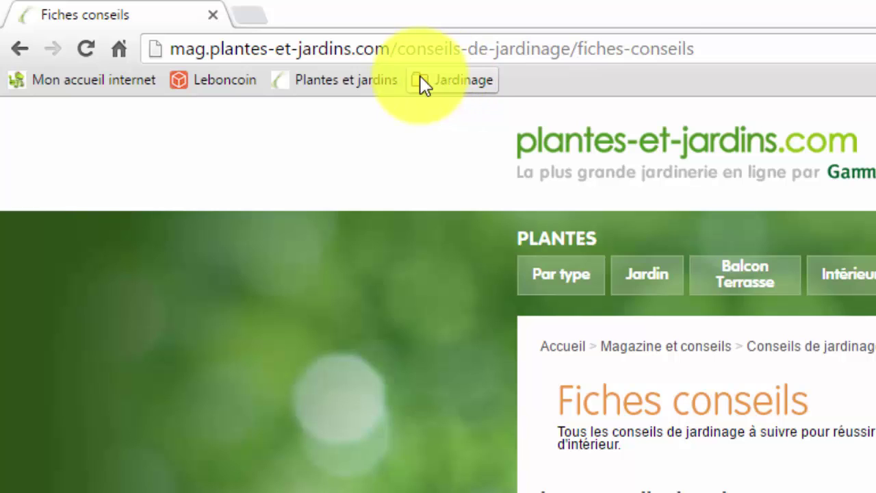
- Move the "Plantes et jardins" bookmark into the "Jardinage" folder on the bookmarks bar and check the folder's contents
{"action": "left_click", "coordinate": [344, 87]}
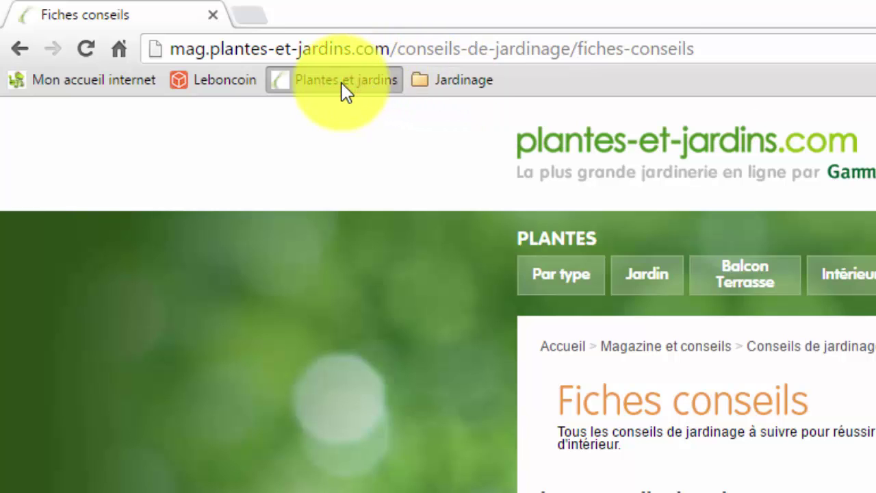
{"action": "left_click_drag", "start_coordinate": [344, 85], "coordinate": [477, 79]}
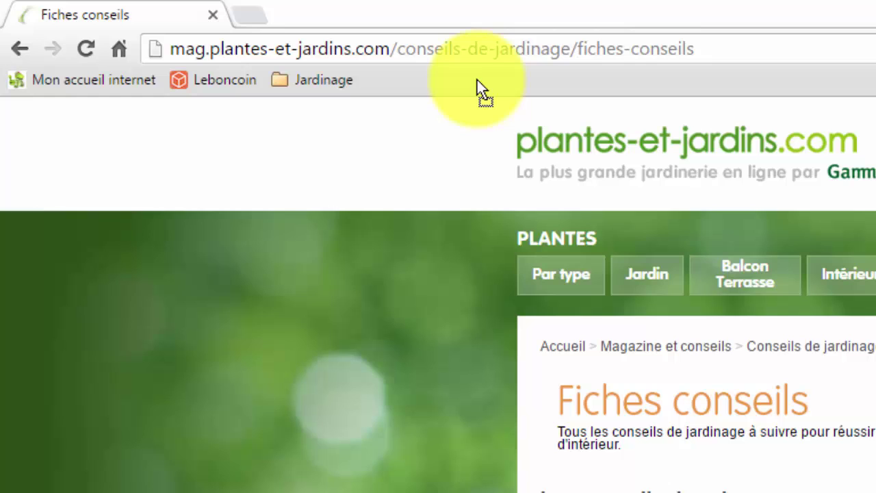
{"action": "left_click", "coordinate": [328, 78]}
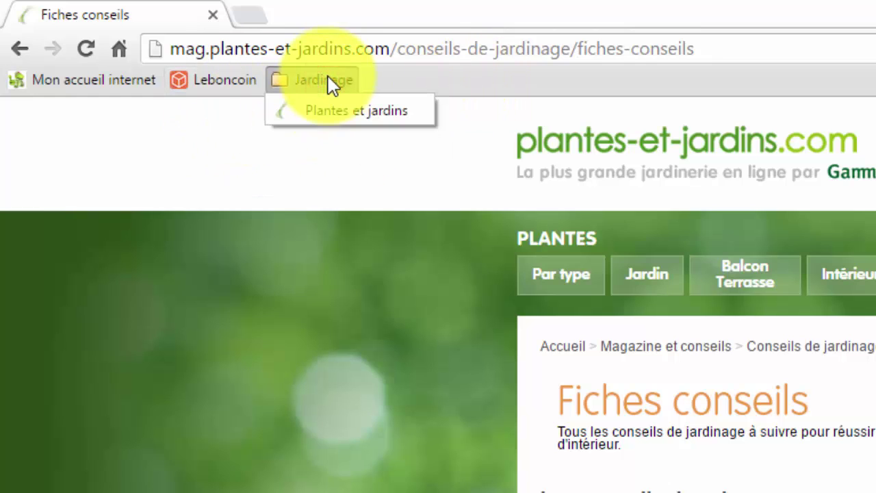
{"action": "left_click", "coordinate": [413, 77]}
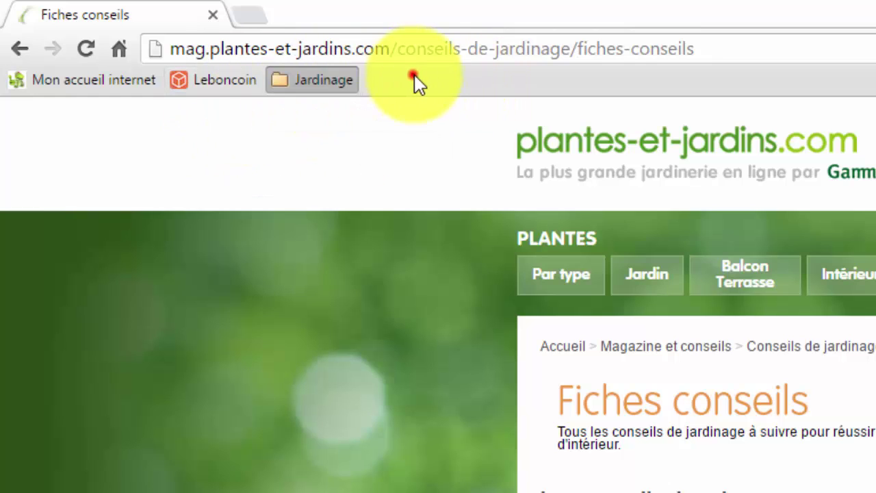
- Search Google for "jardin" and open the Truffaut garden page from the results
{"action": "left_click", "coordinate": [455, 48]}
{"action": "type", "text": "jardin"}
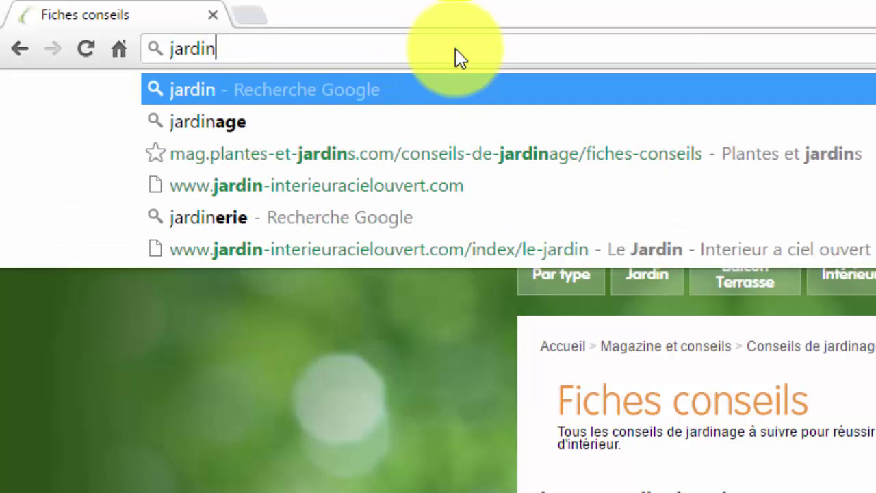
{"action": "key", "text": "Return"}
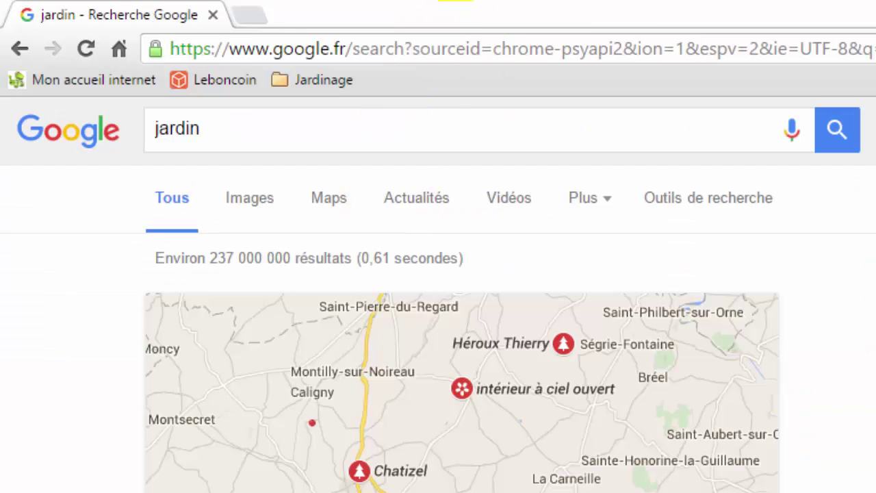
{"action": "scroll", "coordinate": [460, 294], "scroll_direction": "down", "scroll_amount": 5}
{"action": "scroll", "coordinate": [460, 294], "scroll_direction": "down", "scroll_amount": 3}
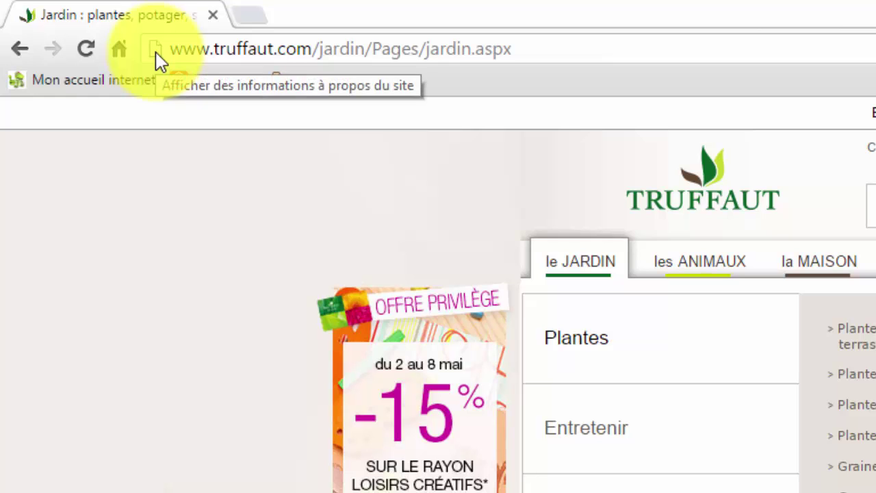
- Bookmark the Truffaut garden page directly in the "Jardinage" folder and display the folder's contents
{"action": "mouse_move", "coordinate": [157, 59]}
{"action": "left_mouse_down"}
{"action": "mouse_move", "coordinate": [180, 44]}
{"action": "mouse_move", "coordinate": [228, 36]}
{"action": "mouse_move", "coordinate": [256, 77]}
{"action": "mouse_move", "coordinate": [103, 87]}
{"action": "mouse_move", "coordinate": [323, 78]}
{"action": "left_mouse_up"}
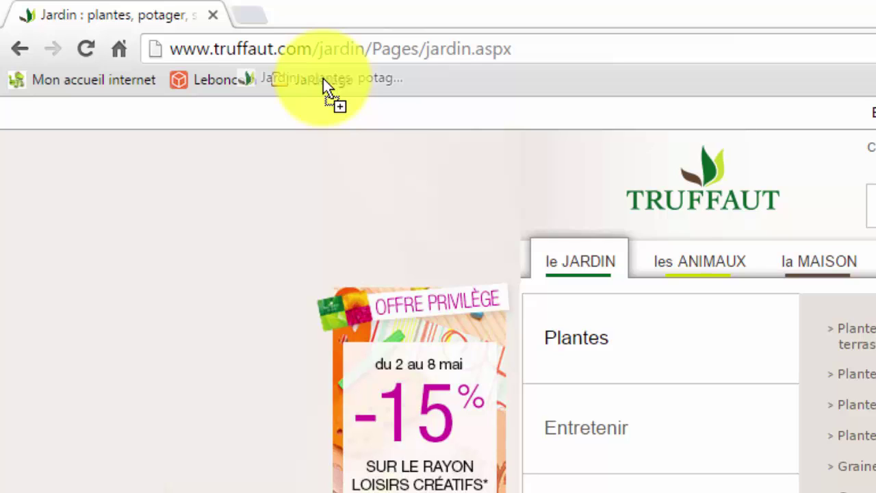
{"action": "left_click_drag", "start_coordinate": [323, 79], "coordinate": [325, 78]}
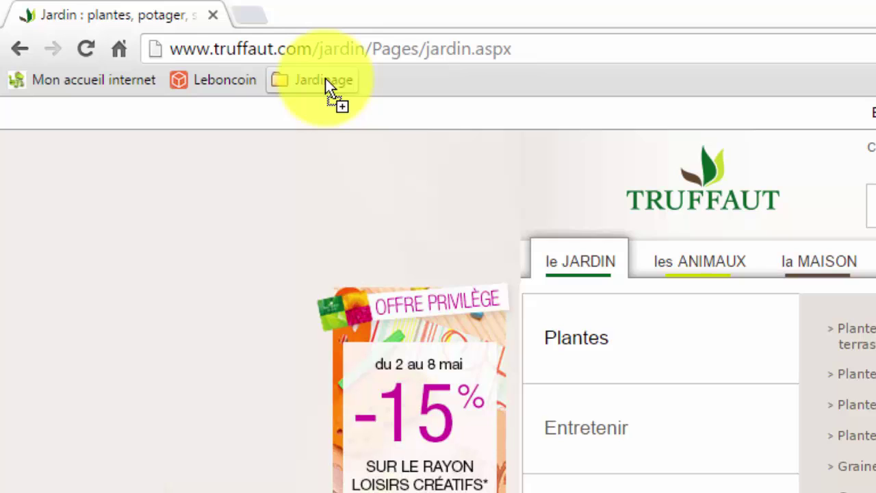
{"action": "left_click", "coordinate": [325, 79]}
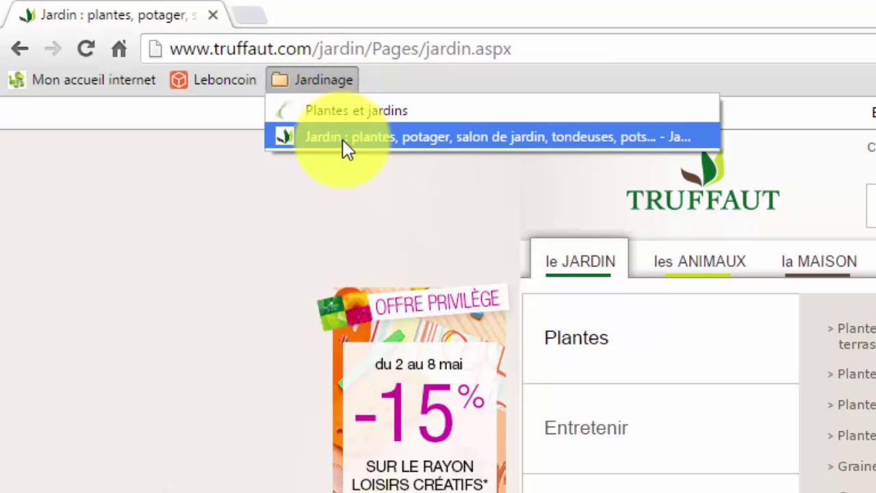
- Visit the "Plantes et jardins" bookmark and then the Truffaut bookmark from the "Jardinage" folder
{"action": "left_click", "coordinate": [353, 110]}
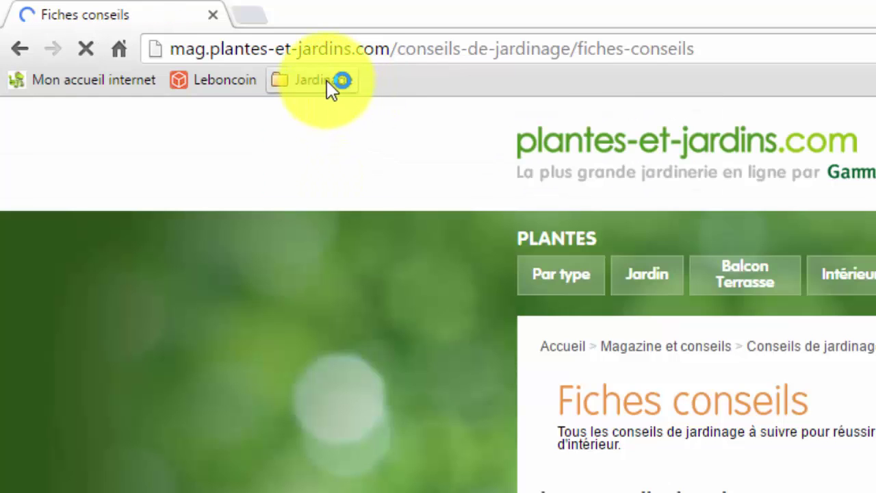
{"action": "left_click", "coordinate": [326, 81]}
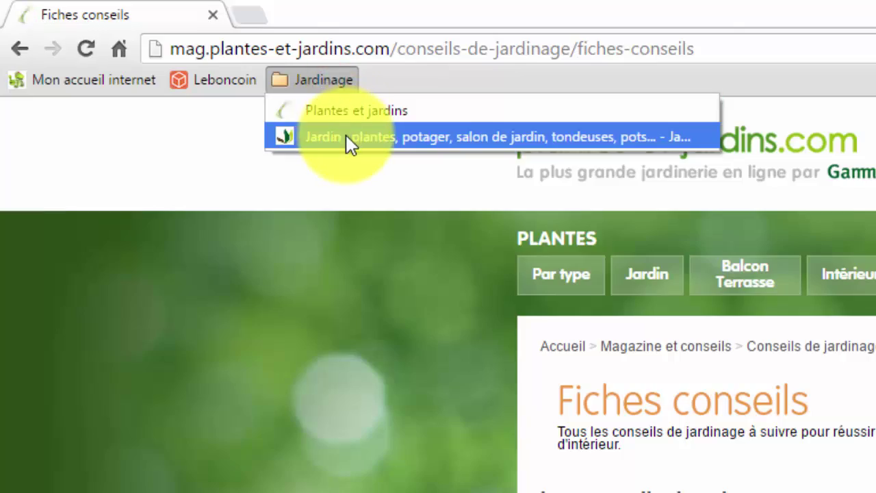
{"action": "left_click", "coordinate": [346, 137]}
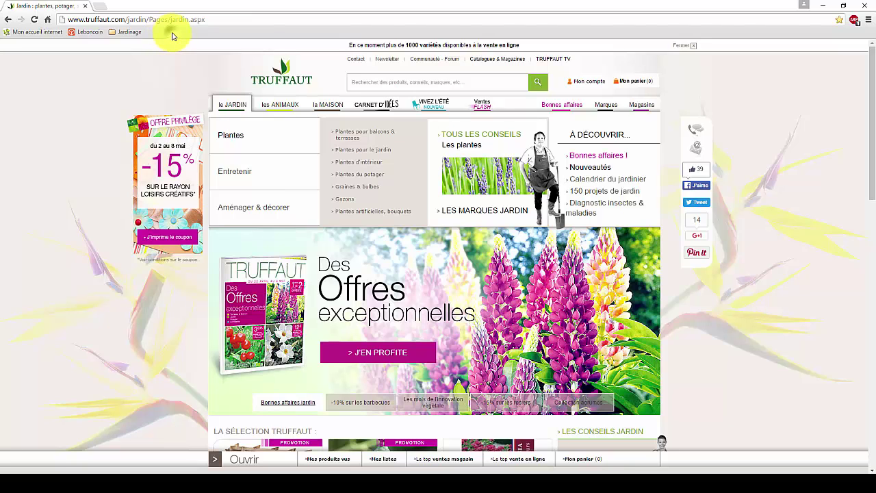
- Create a second folder named "Pratique" on the bookmarks bar and save it
{"action": "right_click", "coordinate": [172, 32]}
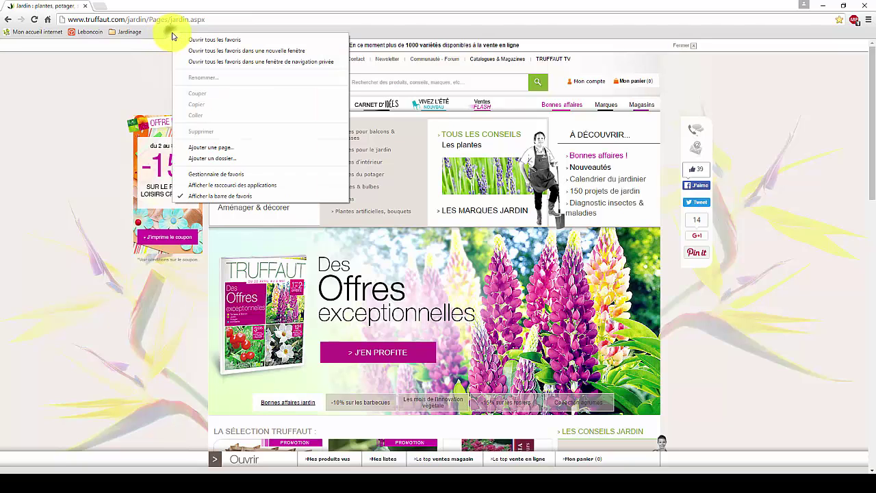
{"action": "left_click", "coordinate": [203, 159]}
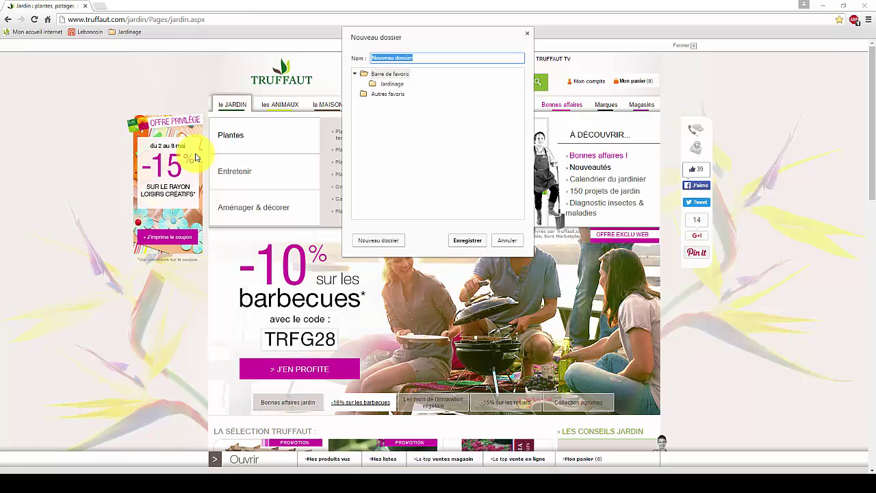
{"action": "type", "text": "Pratique"}
{"action": "left_click", "coordinate": [468, 240]}
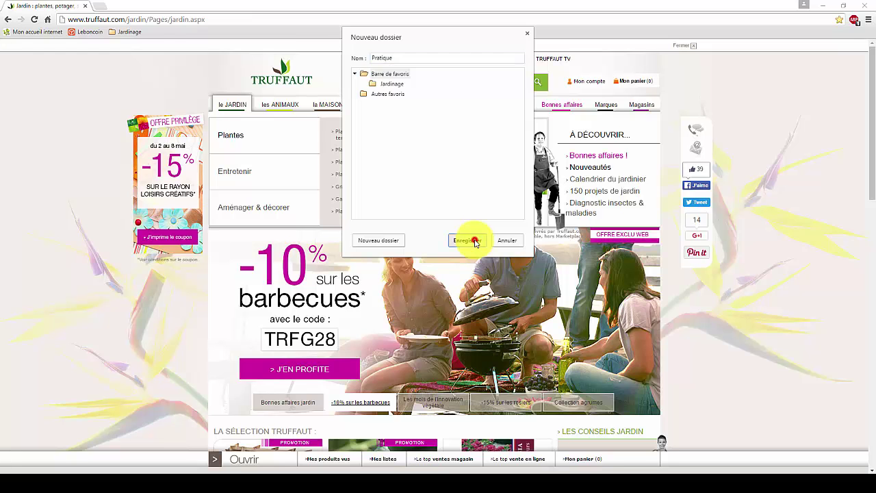